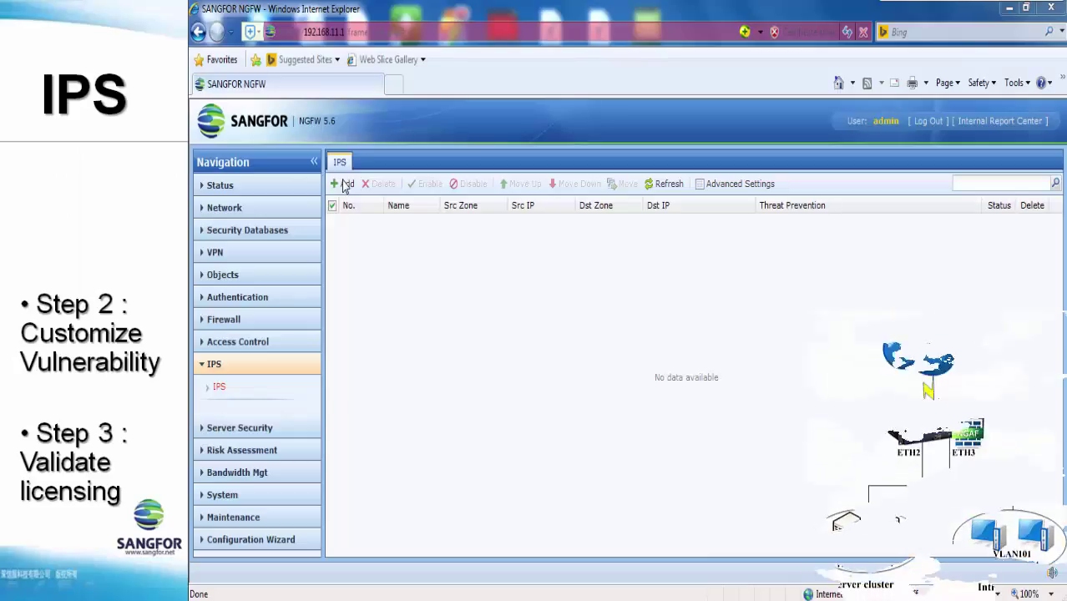
- Start a new IPS rule and name it IPS
left_click(348, 185)
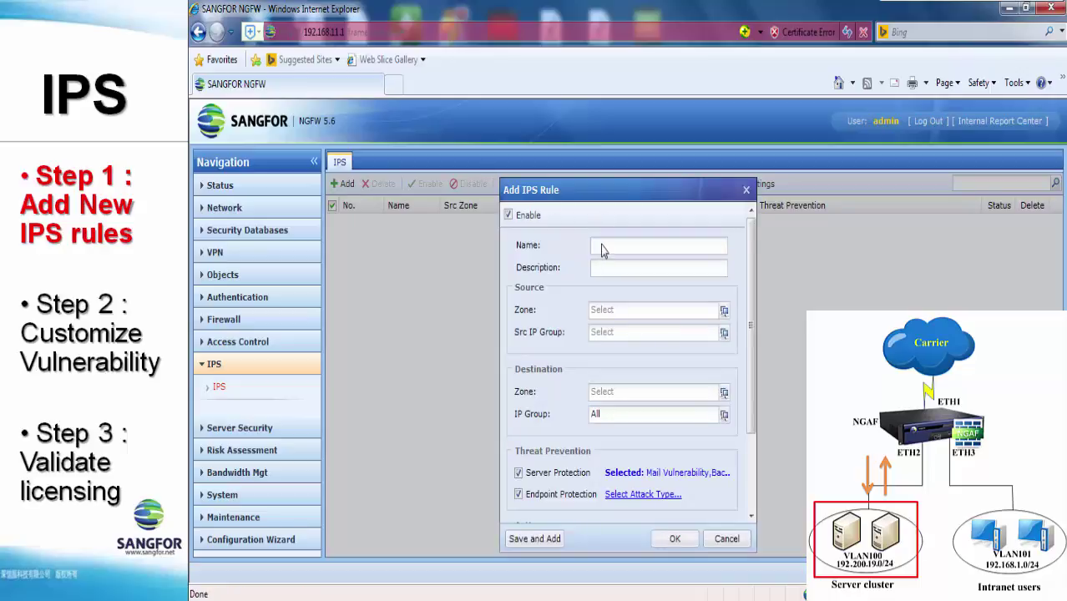
left_click(602, 248)
type("IPS")
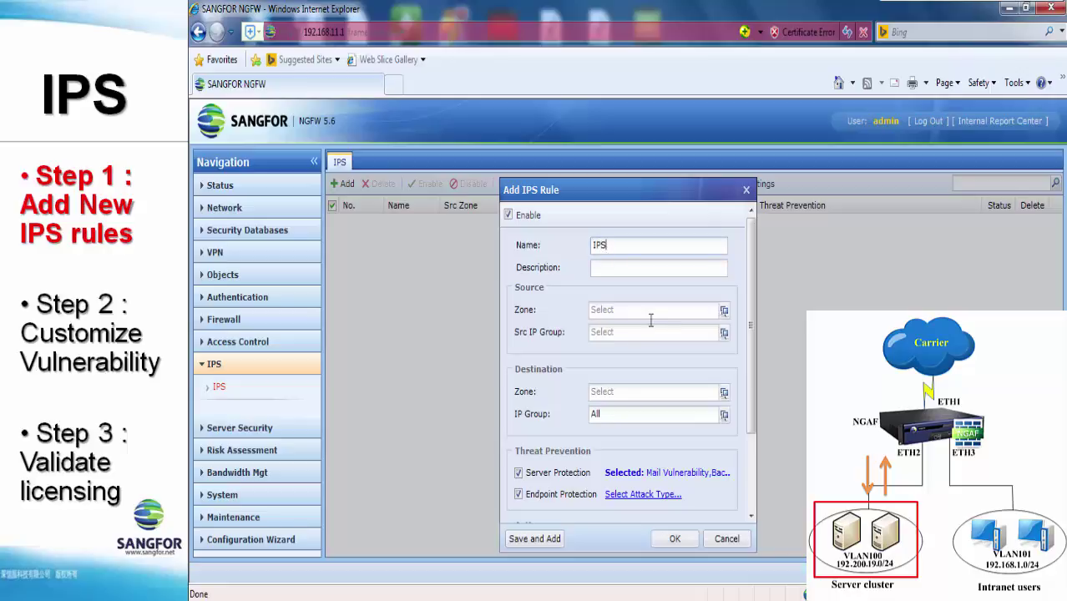
- Set the rule's source zones to Internal and WAN and its source IP group to All
left_click(724, 312)
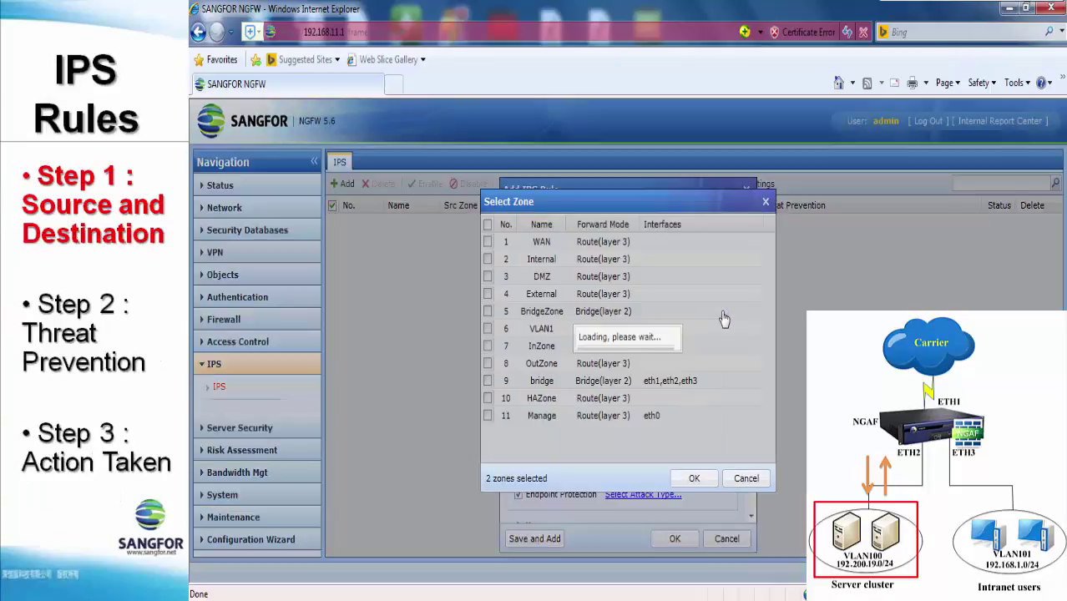
left_click(488, 258)
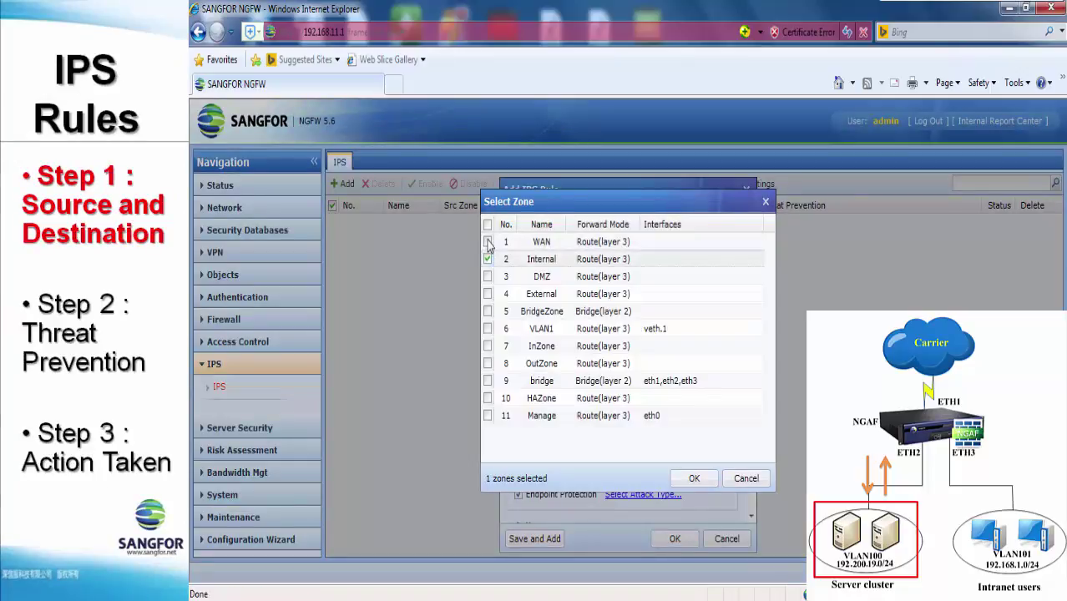
left_click(489, 242)
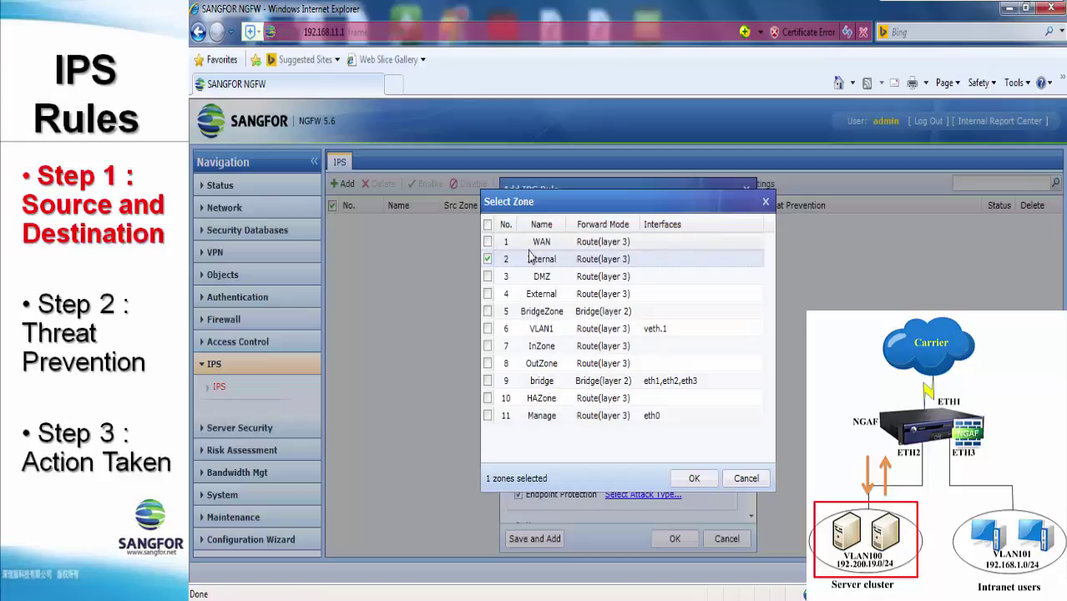
left_click(692, 480)
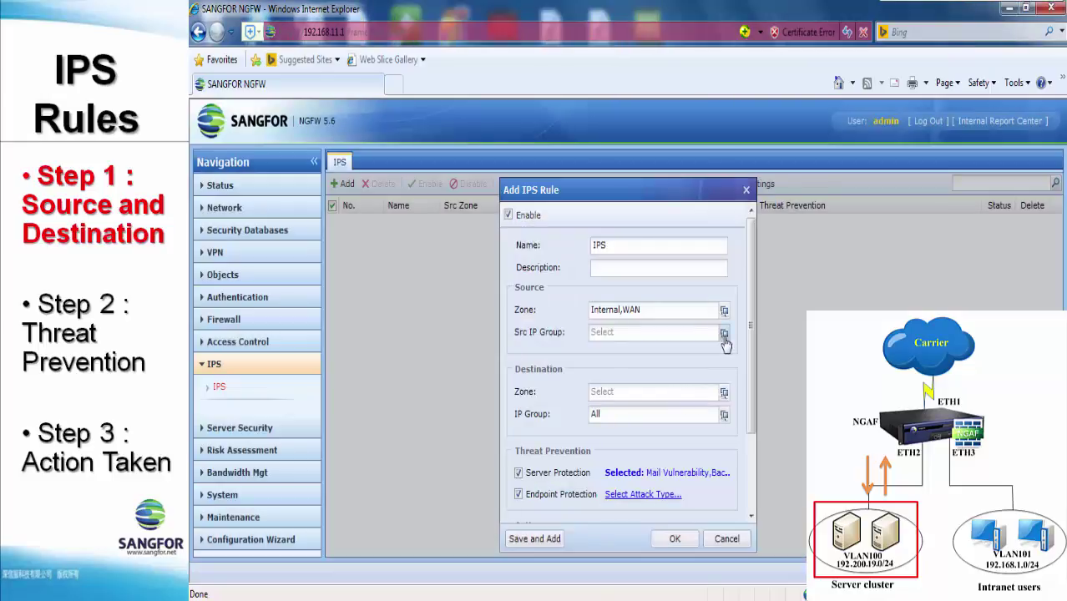
left_click(724, 334)
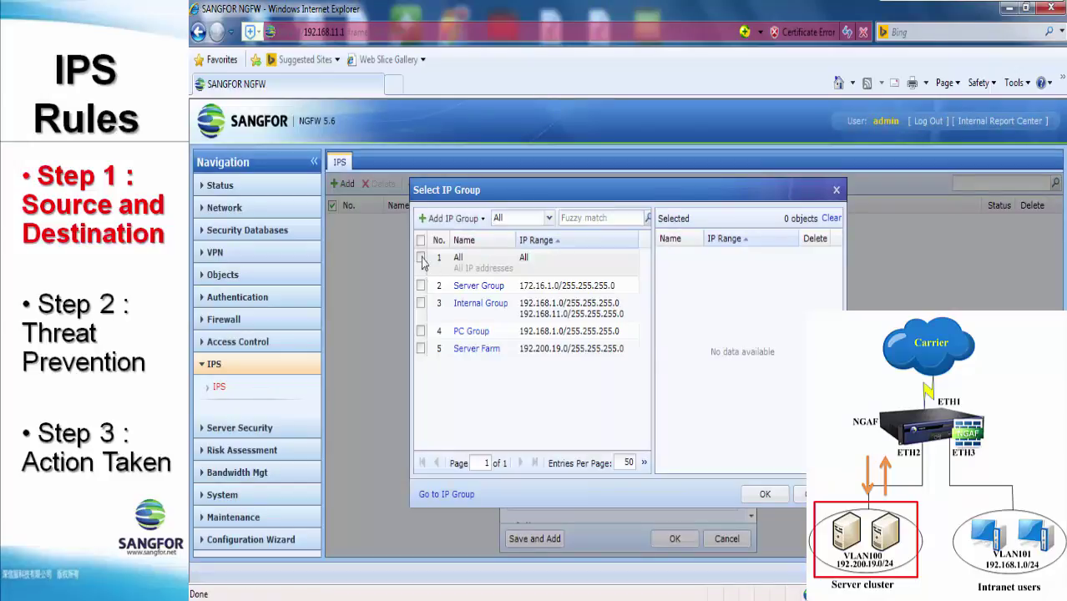
left_click(421, 258)
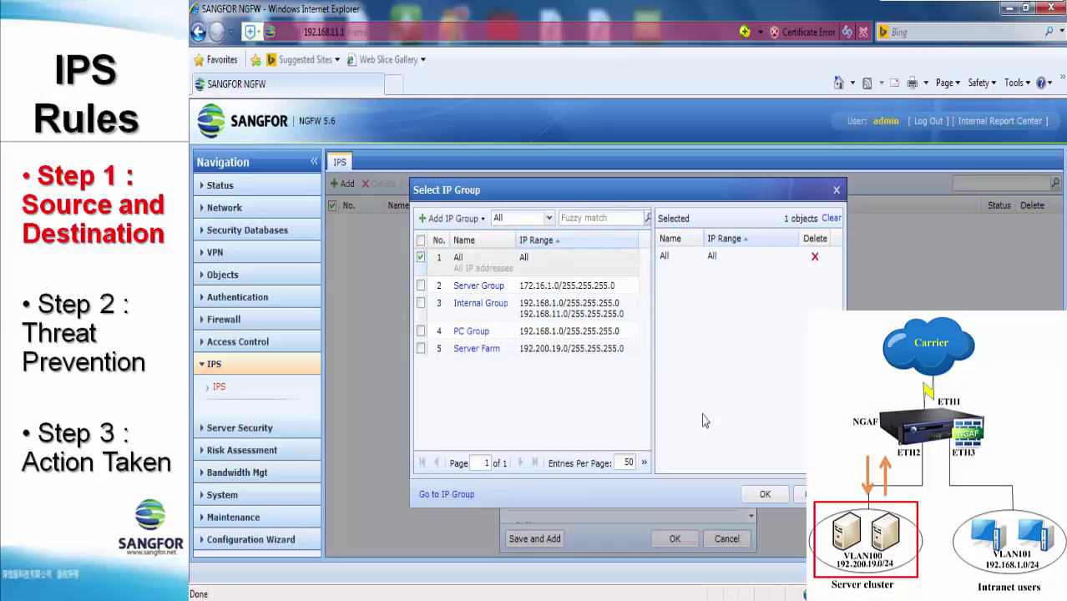
left_click(766, 502)
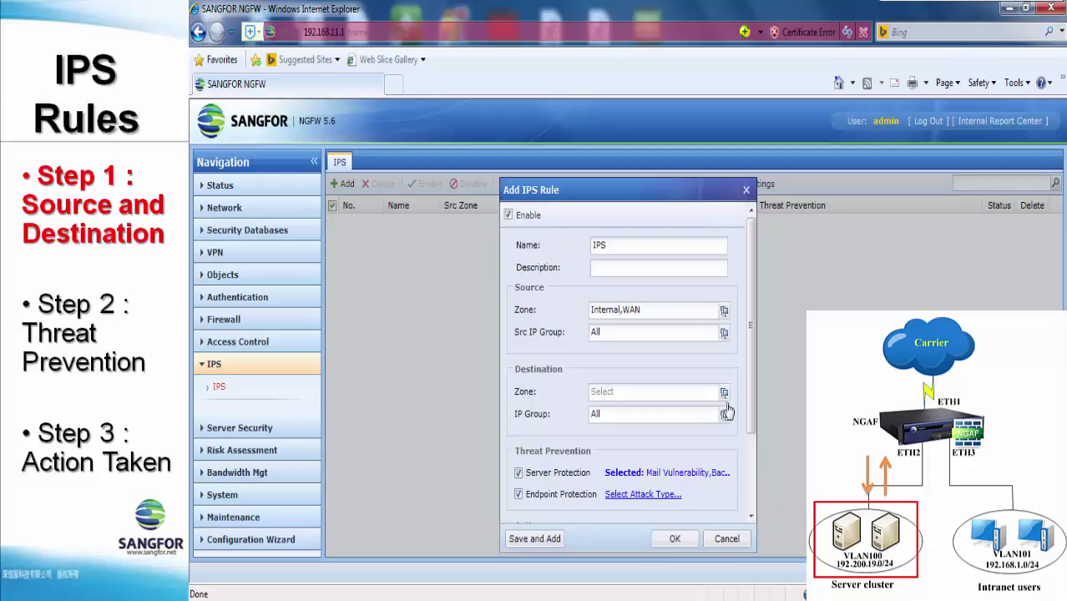
- Set the rule's destination zone to DMZ and its destination IP group to Server Farm
left_click(723, 395)
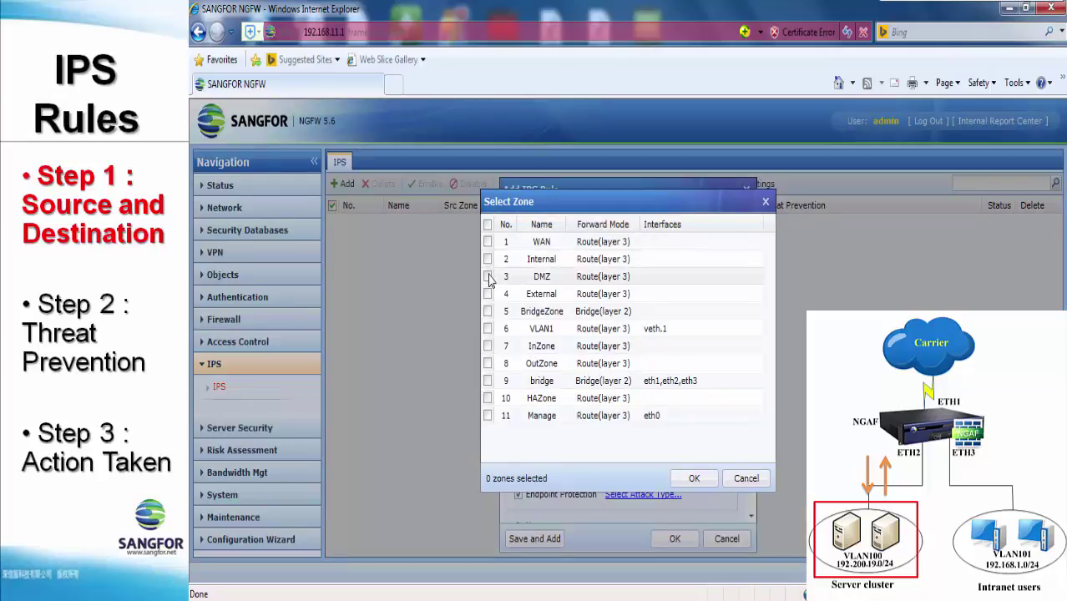
left_click(699, 482)
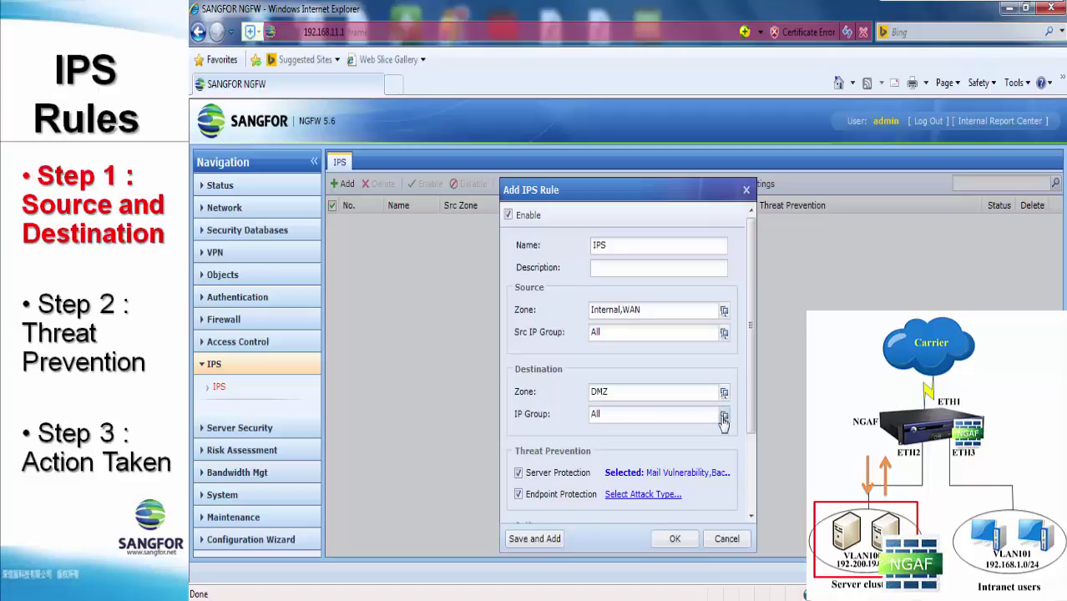
left_click(724, 416)
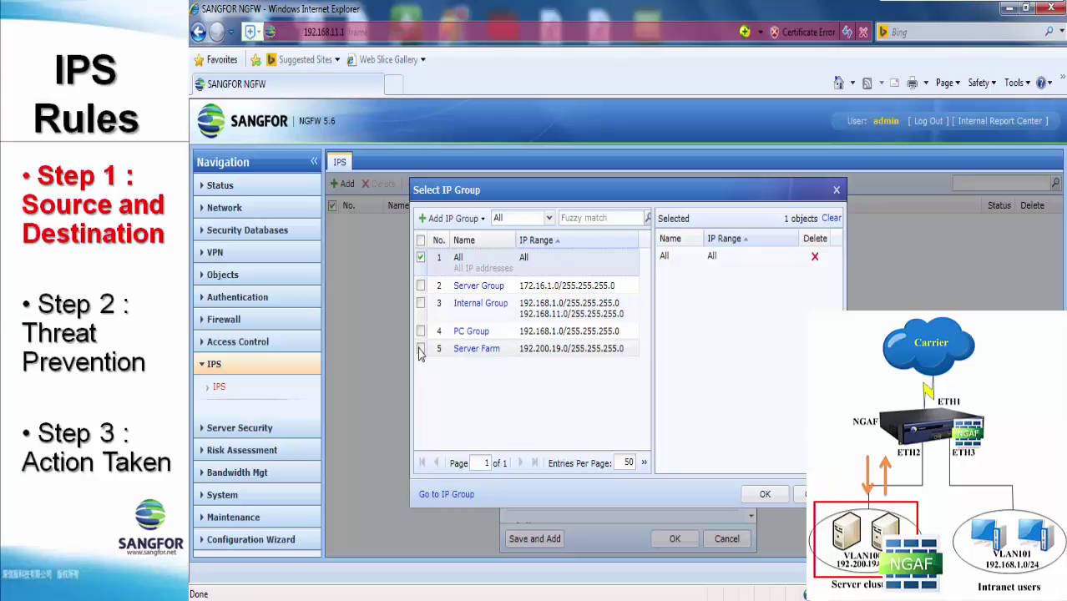
left_click(420, 349)
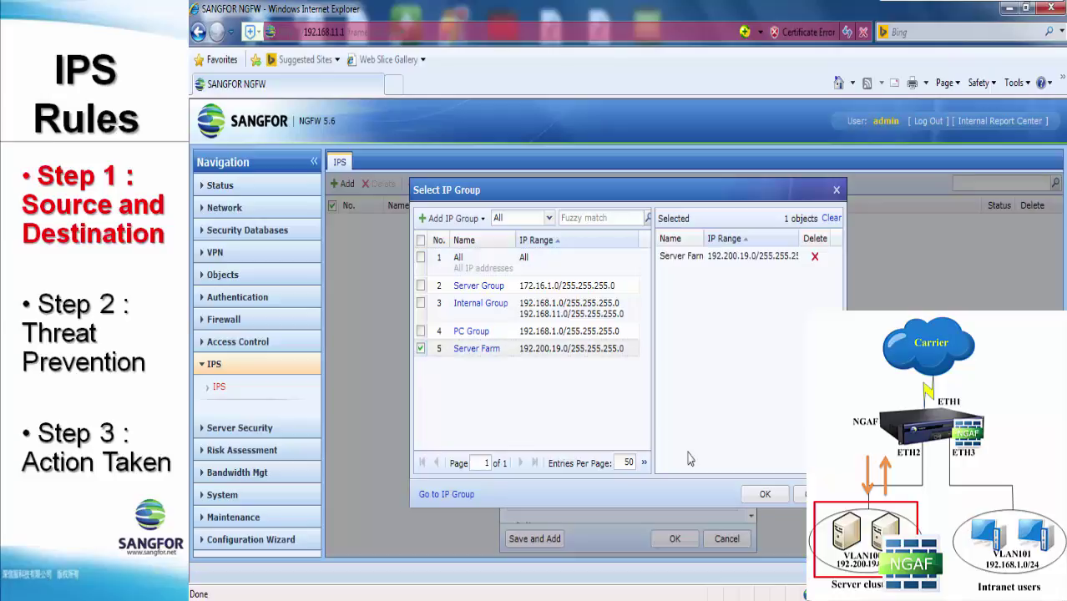
left_click(765, 496)
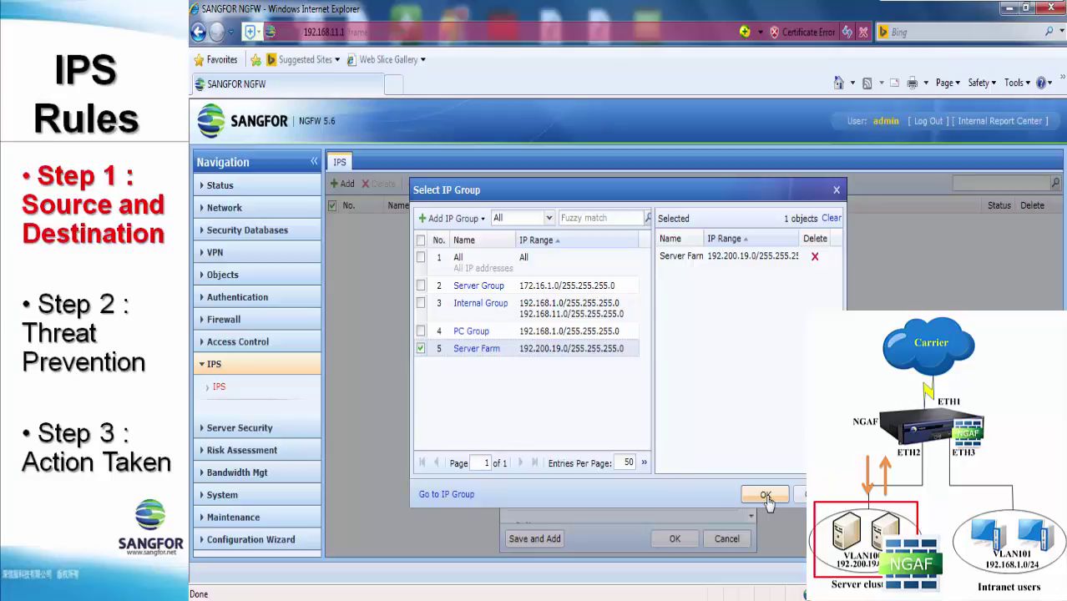
left_click(766, 497)
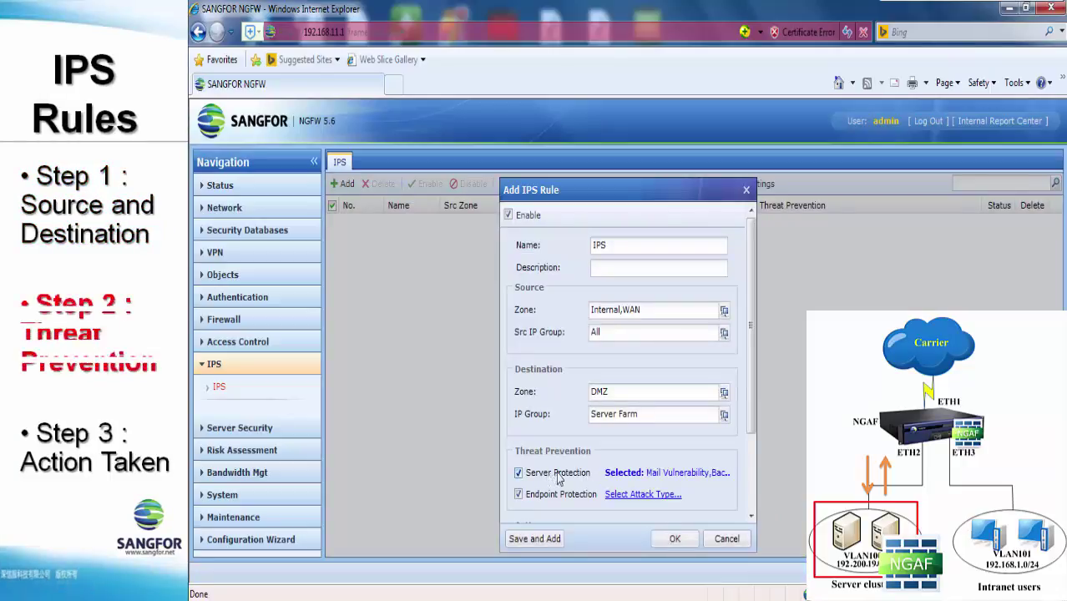
- Review the attack types selected for Server Protection and accept the selection
left_click(642, 473)
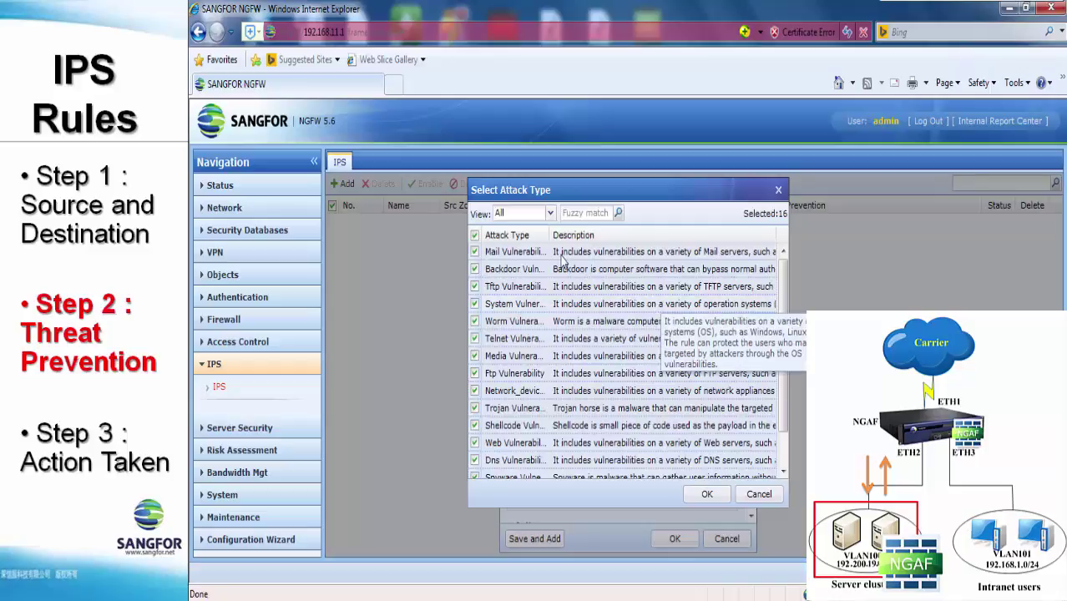
left_click_drag(783, 368, 784, 380)
scroll(785, 384, "down", 2)
scroll(785, 384, "up", 3)
scroll(785, 384, "down", 3)
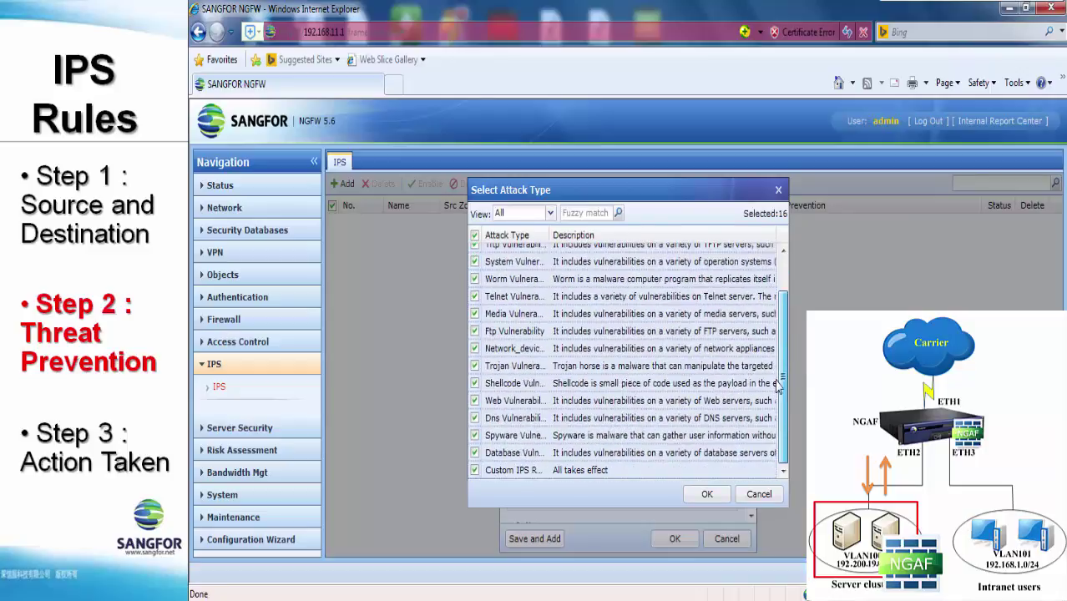
left_click(696, 500)
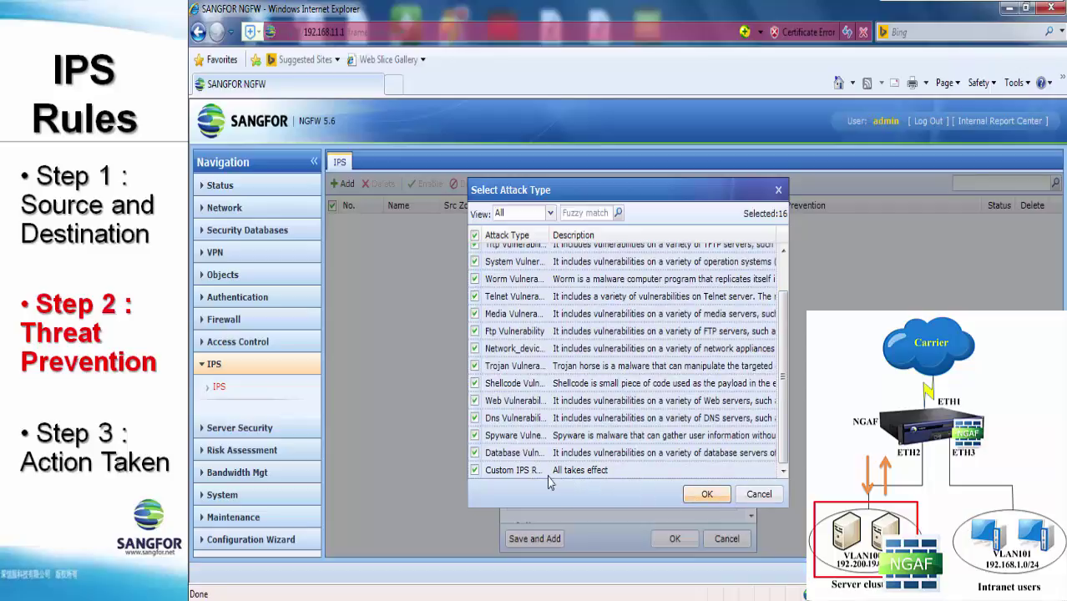
left_click(708, 497)
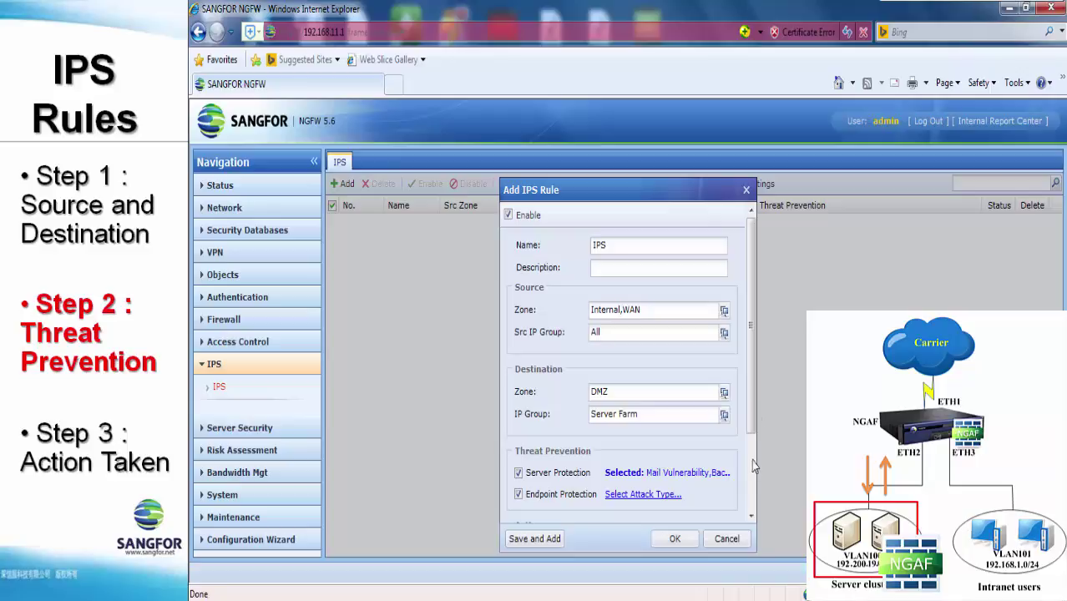
- Disable Endpoint Protection, enable Trigger affiliated source lockout for IP Lockout, and save the IPS rule
scroll(751, 468, "down", 2)
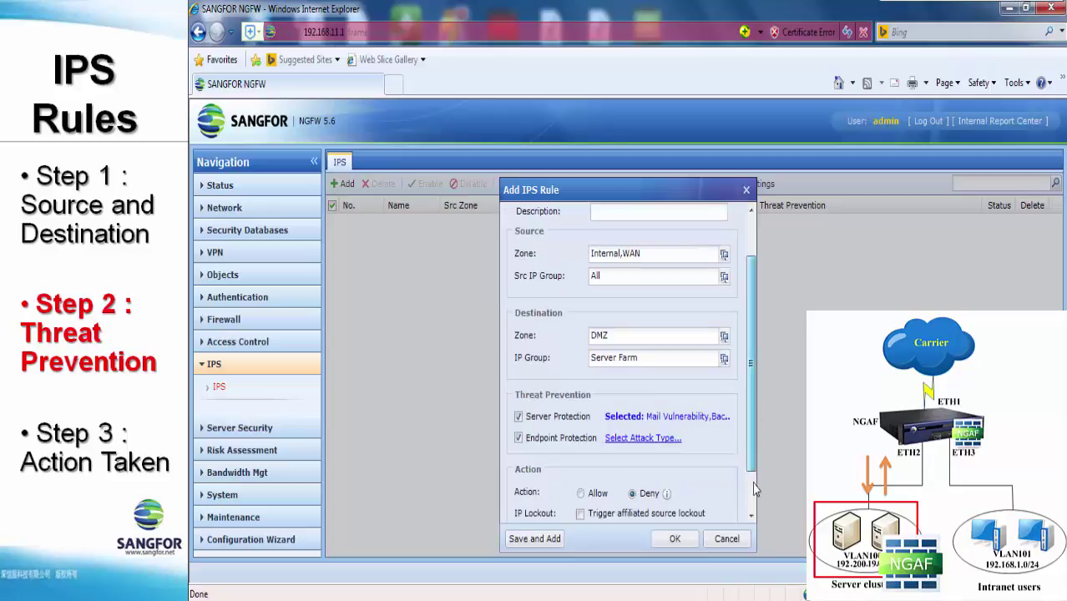
scroll(754, 493, "down", 2)
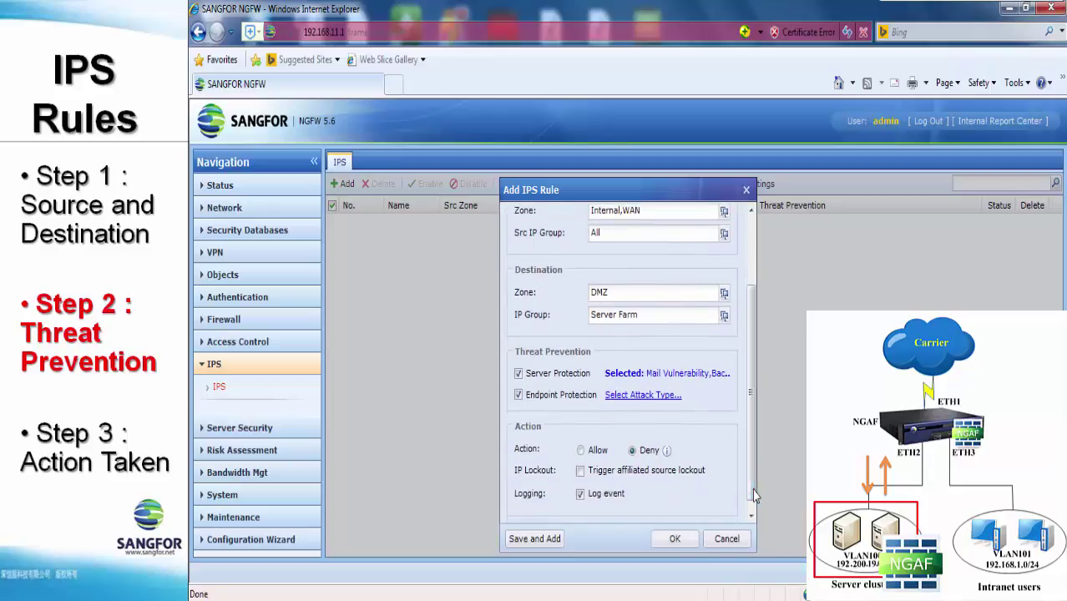
left_click(519, 396)
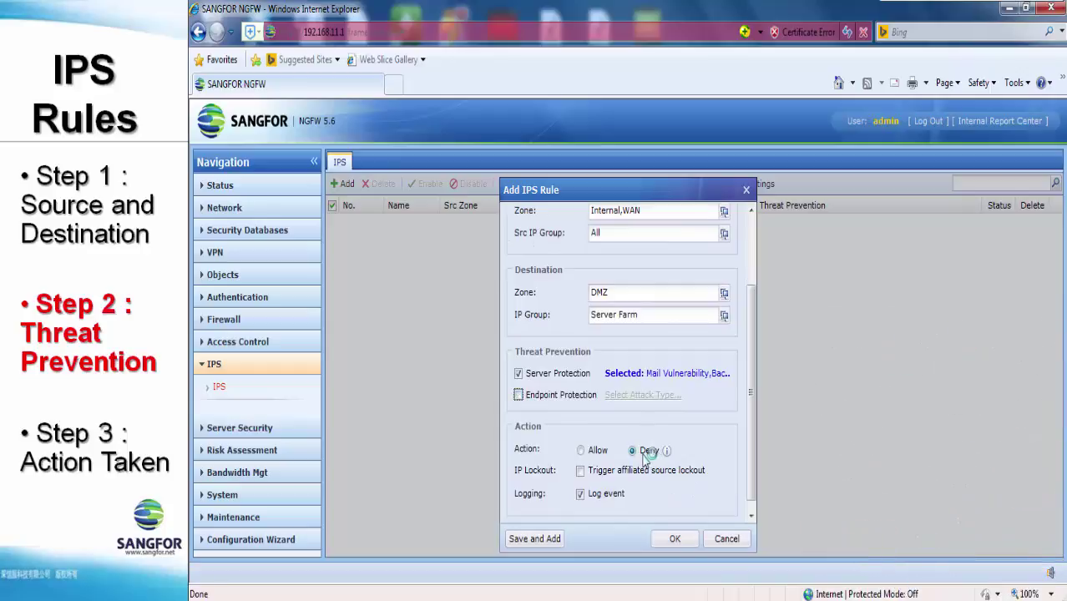
left_click(581, 472)
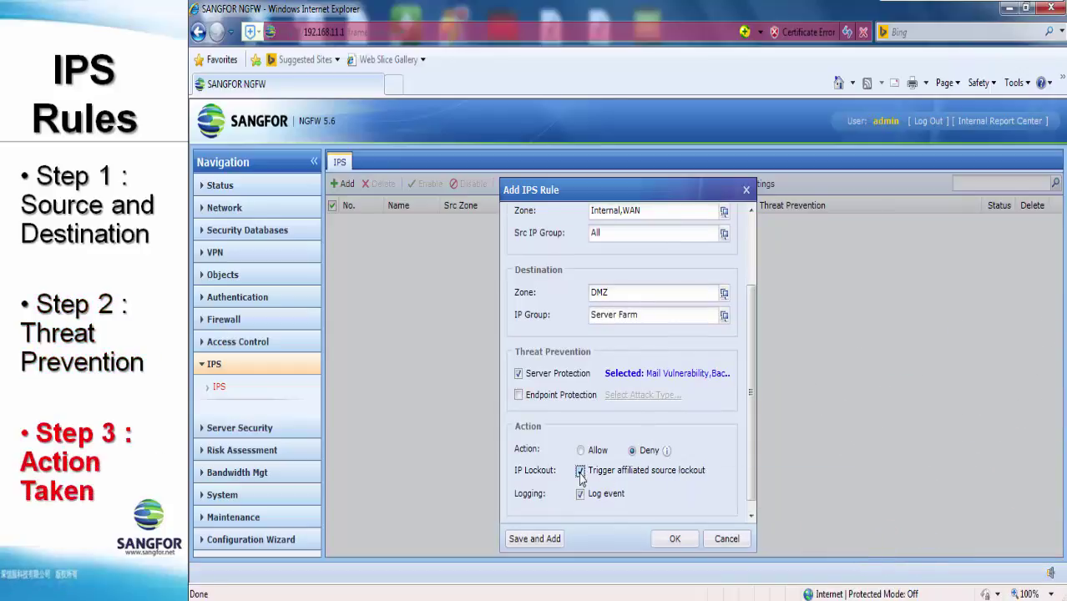
left_click(661, 542)
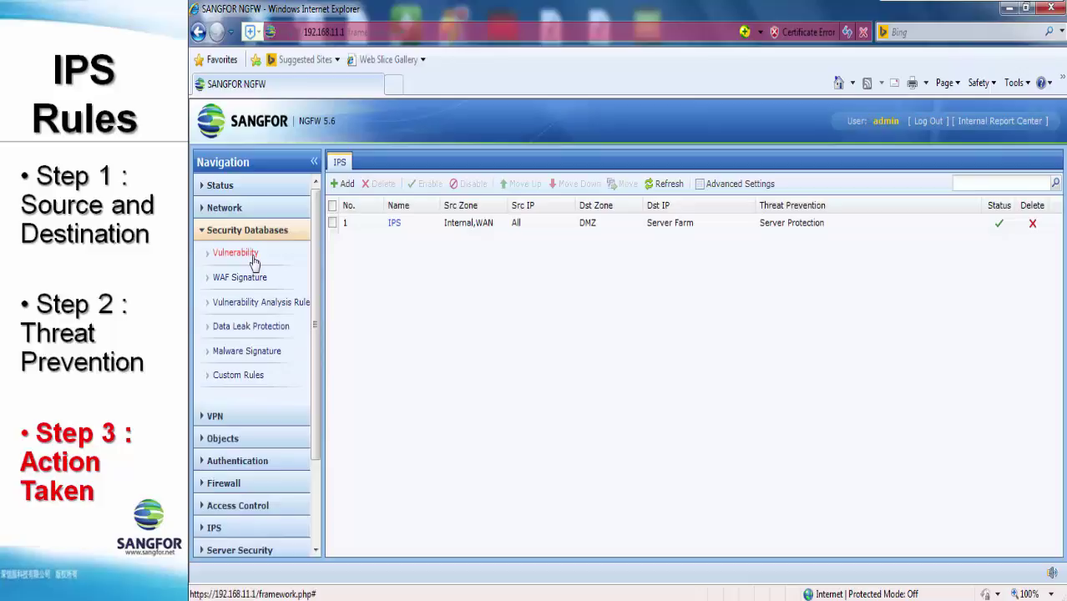
- Browse the vulnerability database and review the action of the Pitbull/w3tw0rk Perl IRC Bot Remote Code Execution Vulnerability rule
left_click(242, 253)
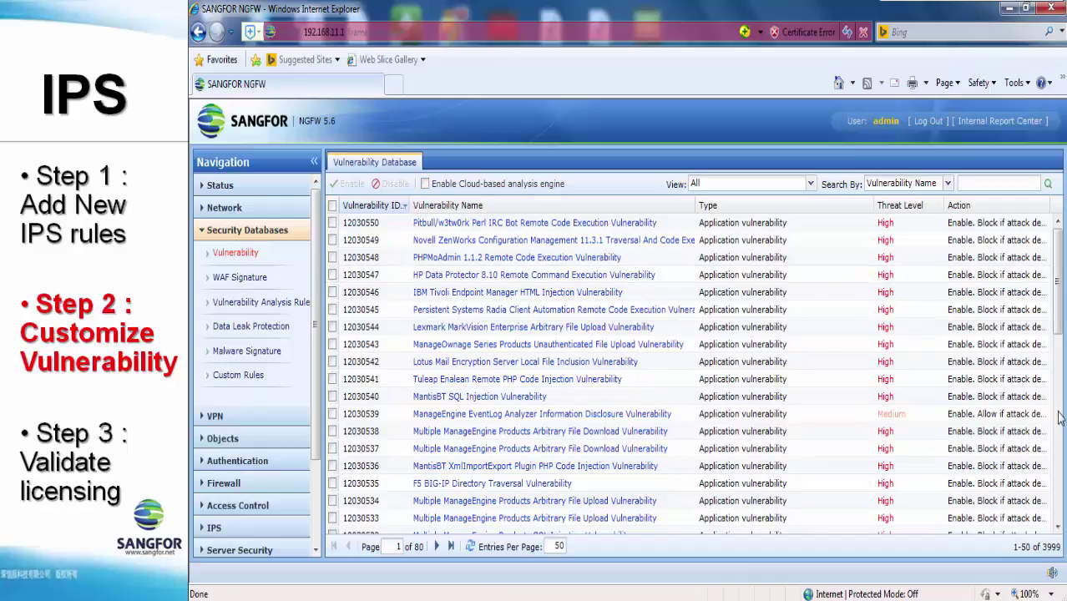
scroll(1059, 417, "down", 8)
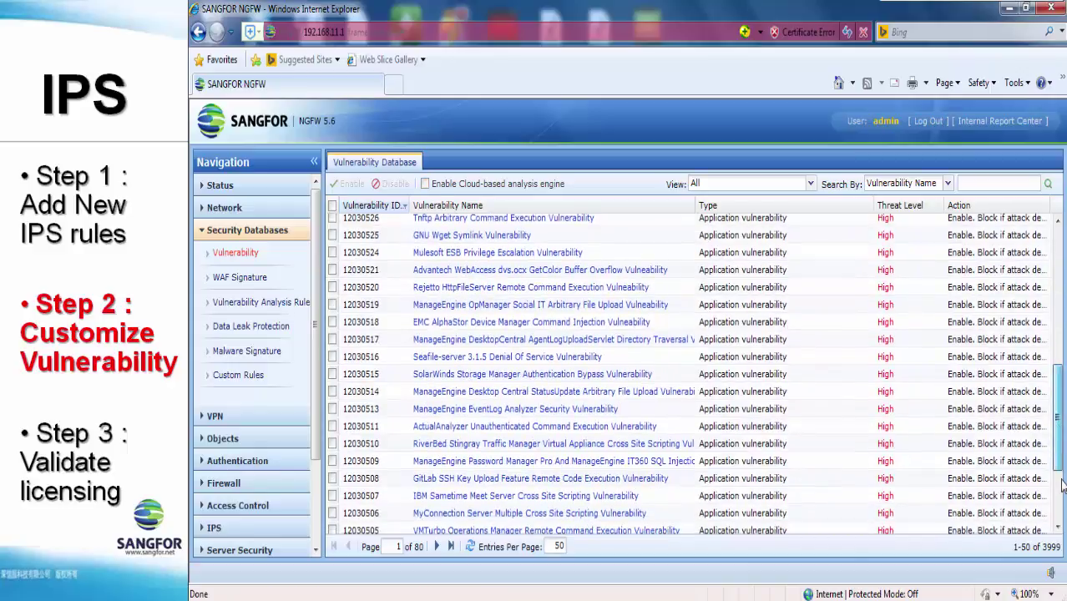
scroll(1060, 264, "up", 8)
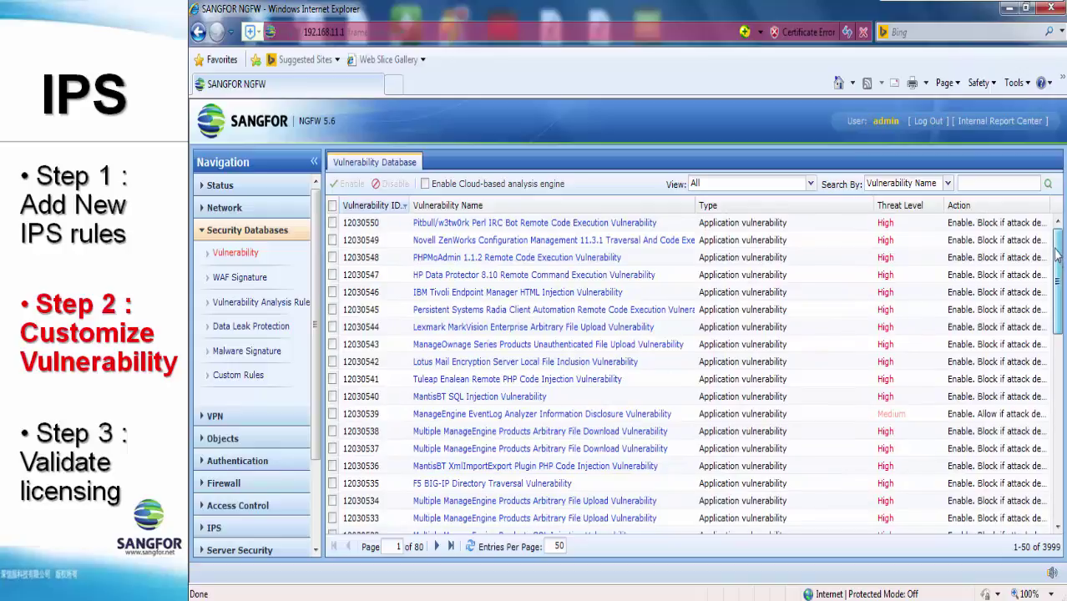
left_click(489, 223)
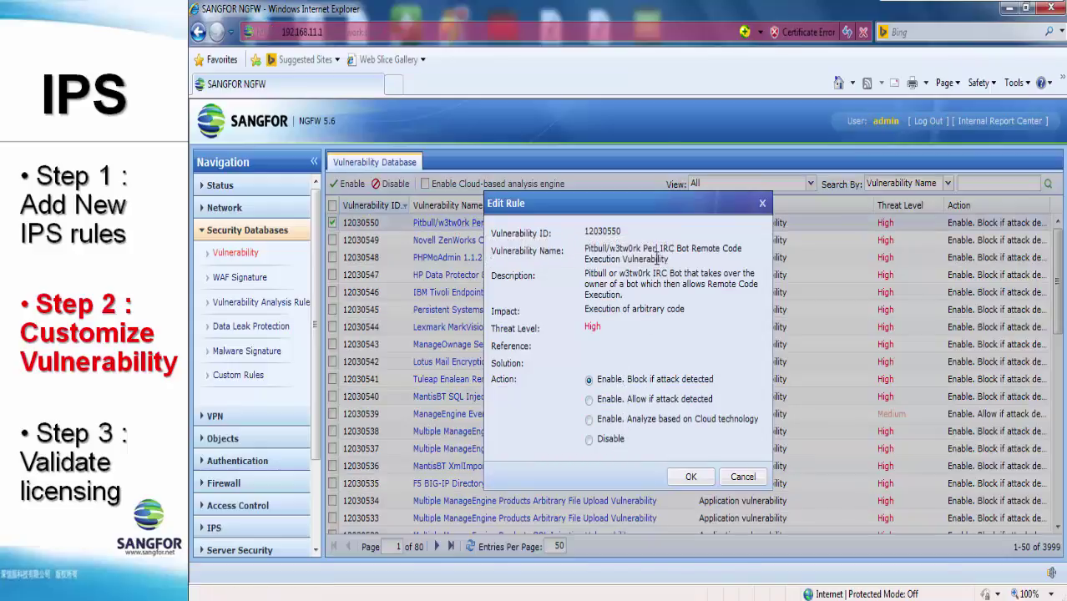
left_click(706, 480)
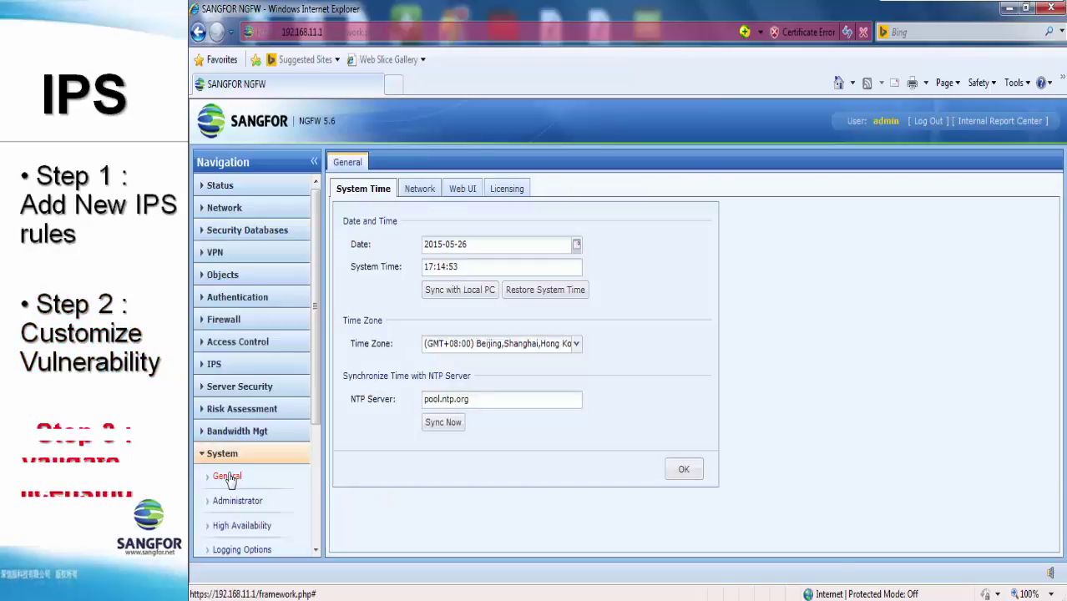
- Check the device's licensing page down to the update licenses, including the Vulnerability Database license
left_click(502, 190)
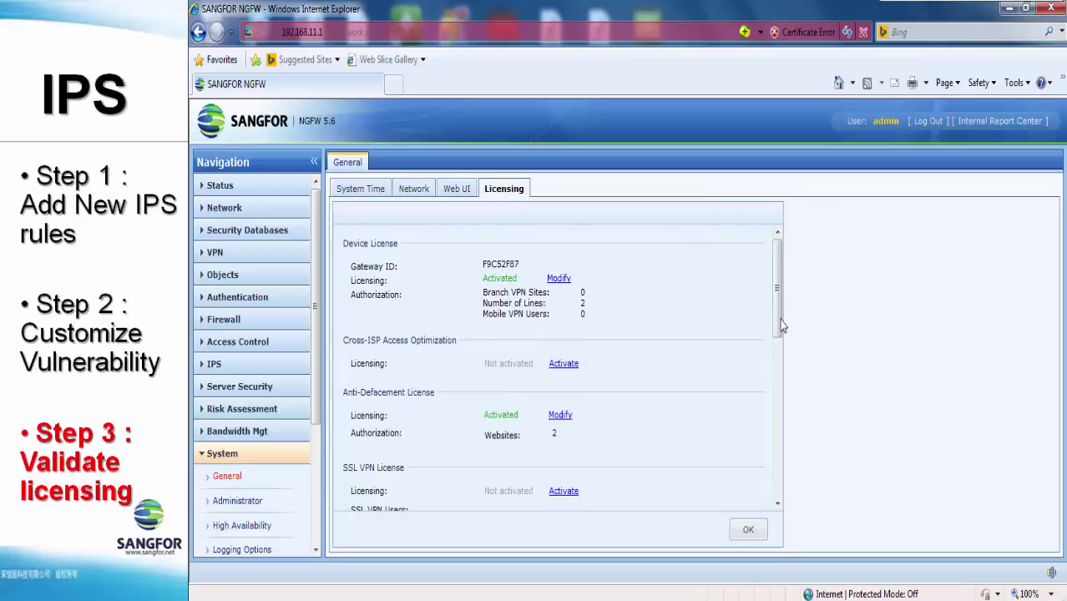
scroll(779, 324, "down", 2)
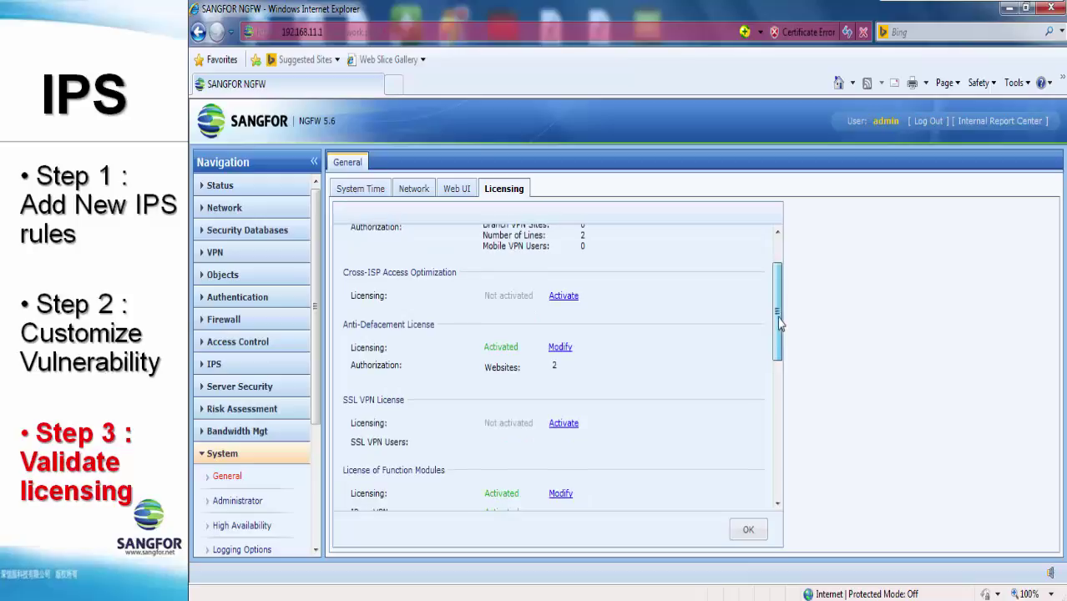
left_click_drag(777, 324, 779, 484)
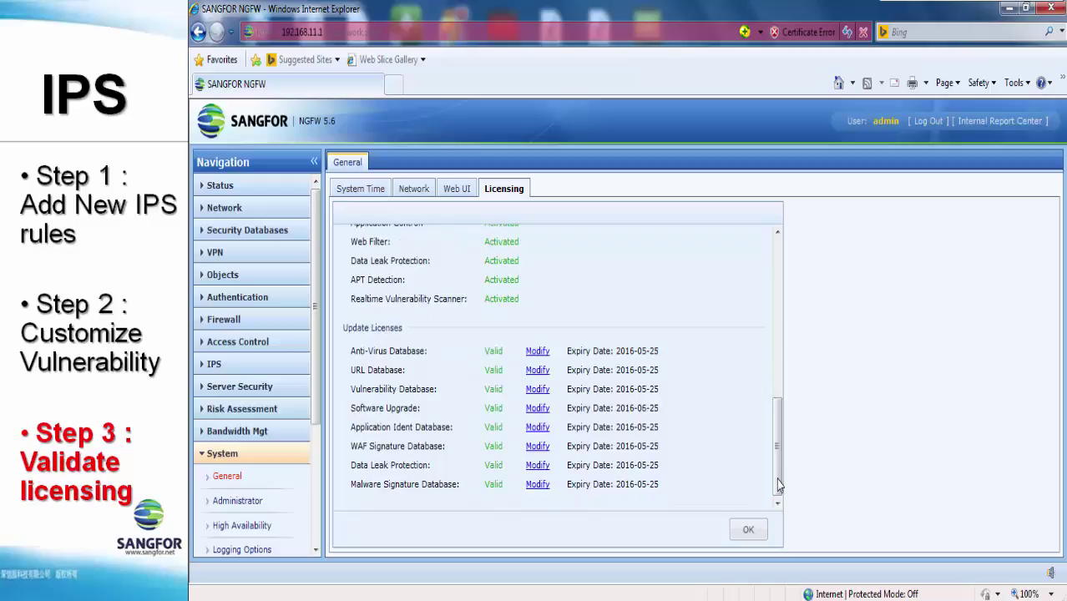
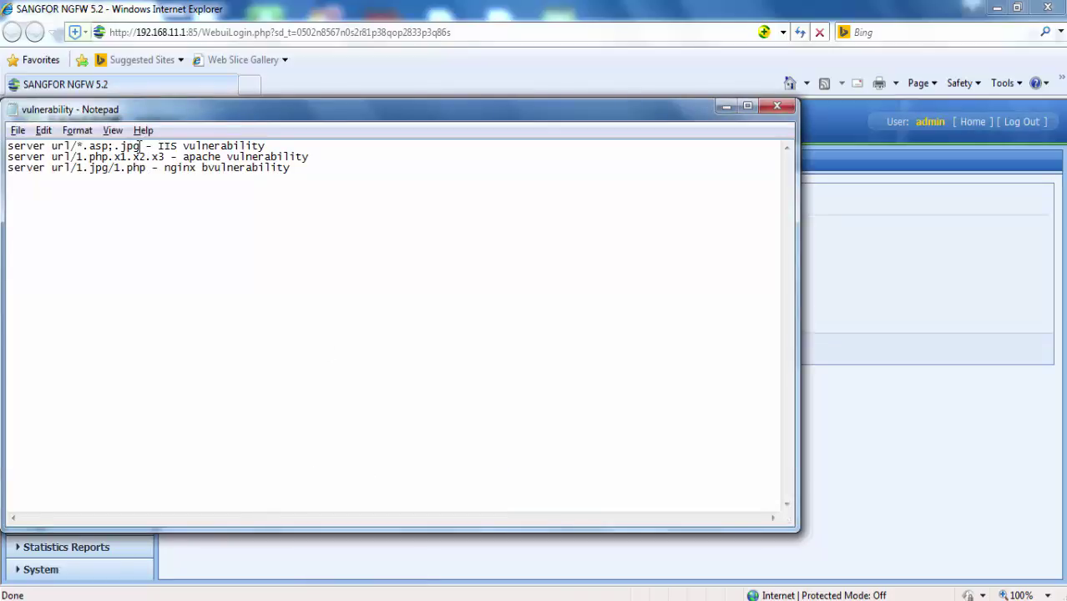
- Copy the IIS vulnerability URL from the Notepad notes into Chrome's address field and make it 192.200.19.200/*.asp;.jpg
left_click_drag(140, 146, 8, 144)
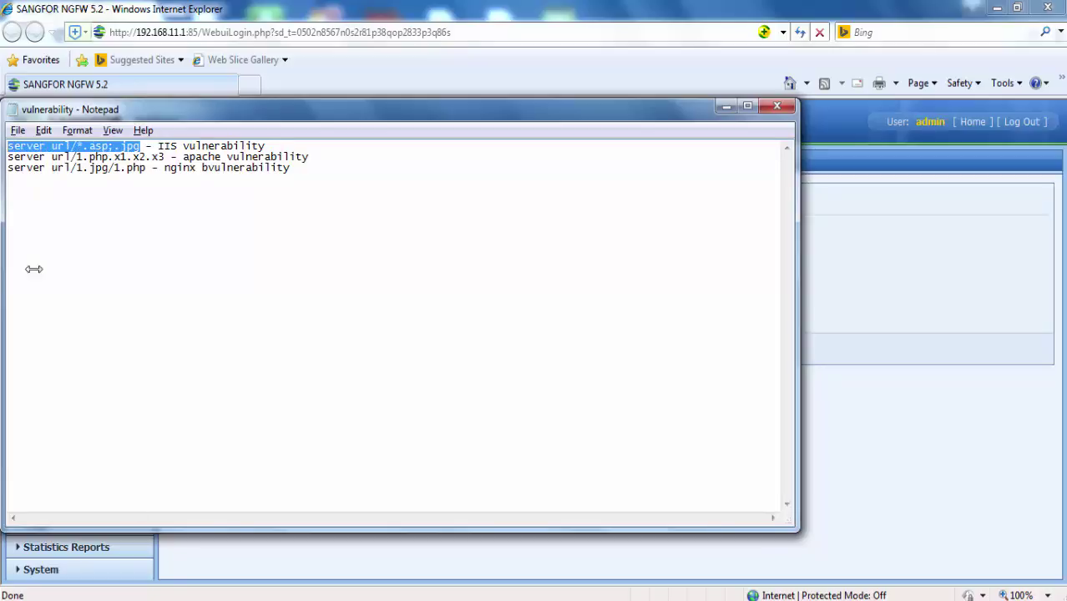
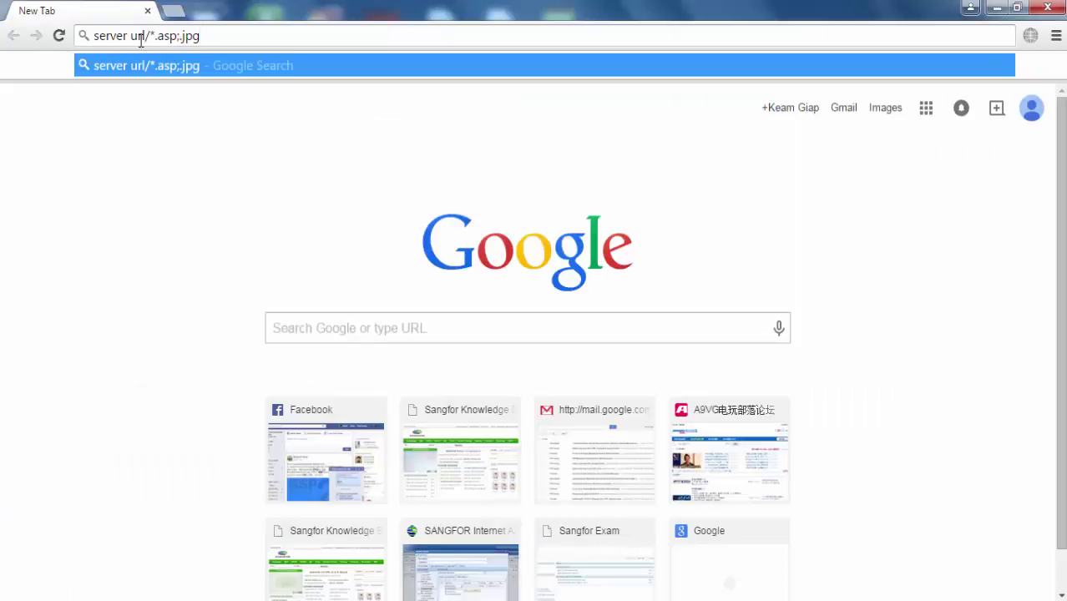
left_click_drag(147, 37, 2, 38)
type("192.200.2")
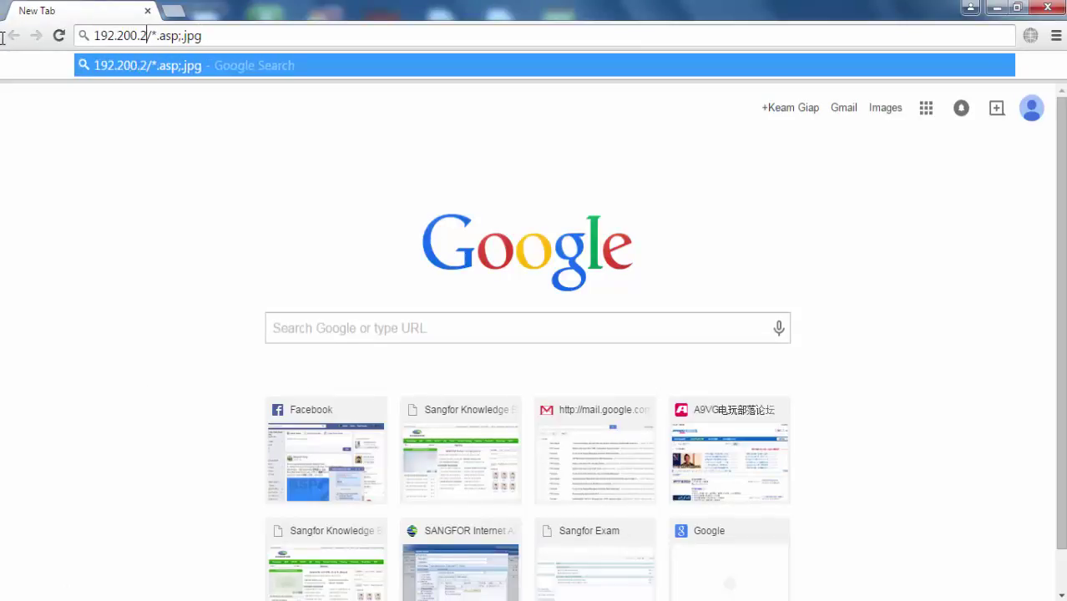
key("BackSpace")
type("19.200")
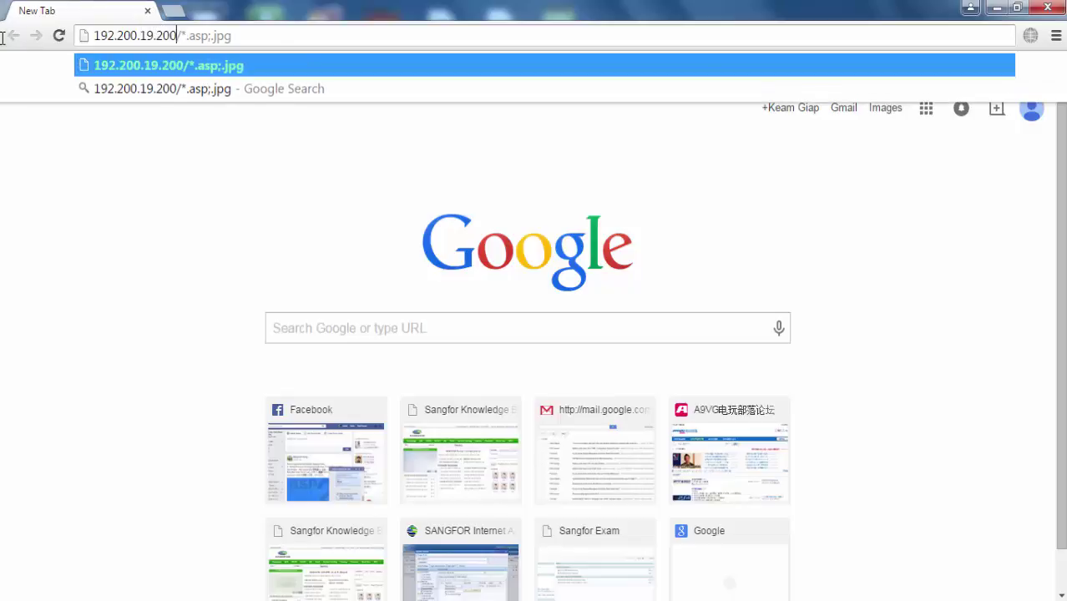
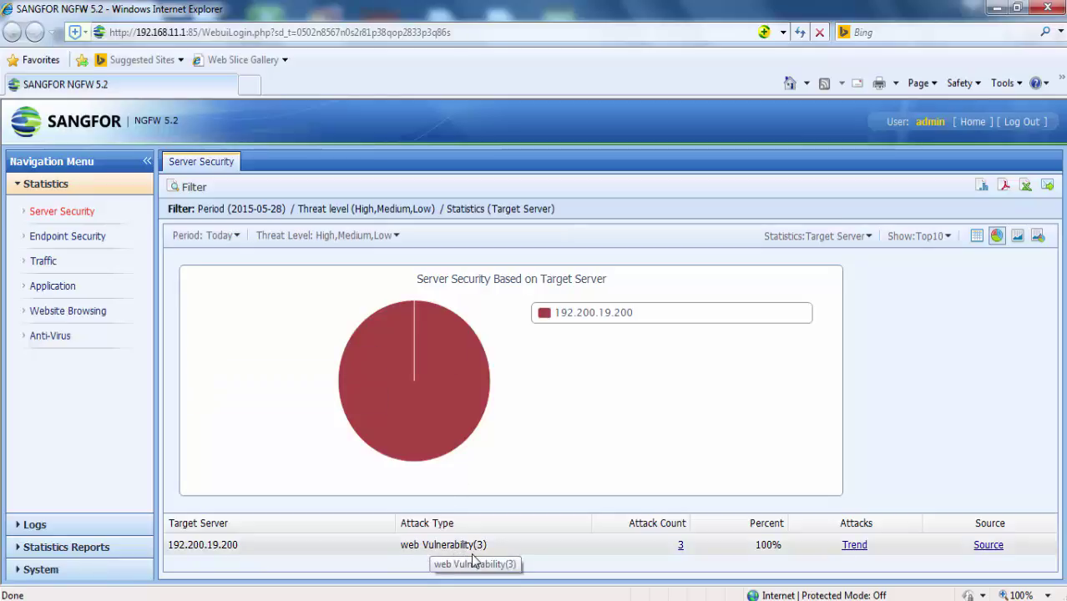
- Retrieve the IPS logs for 2015-05-28 with all default filters and examine every column, including threat level and action
left_click(112, 526)
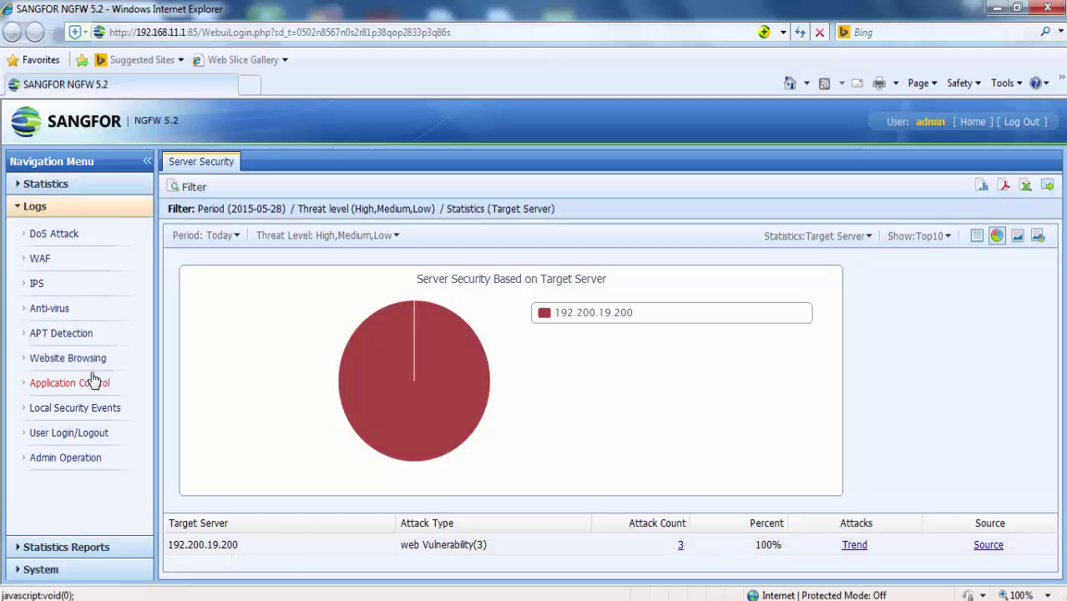
left_click(36, 285)
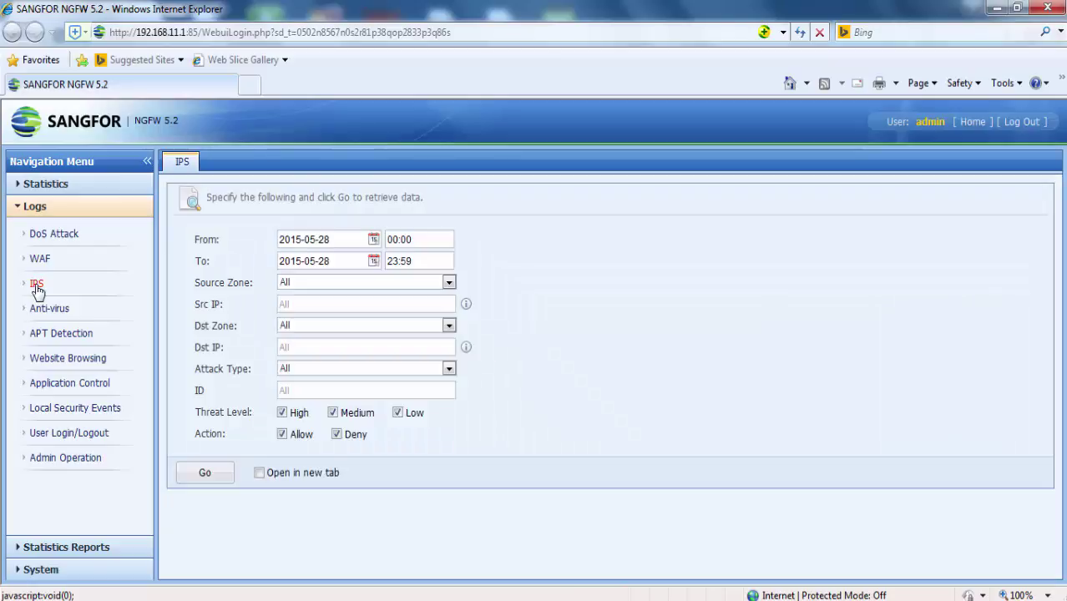
left_click(205, 473)
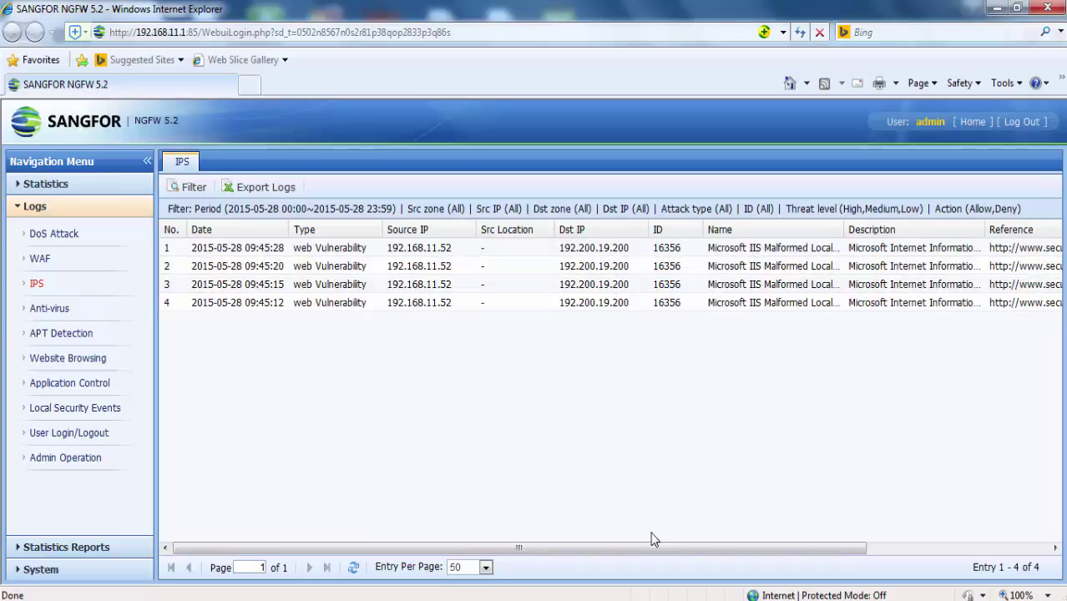
left_click(868, 550)
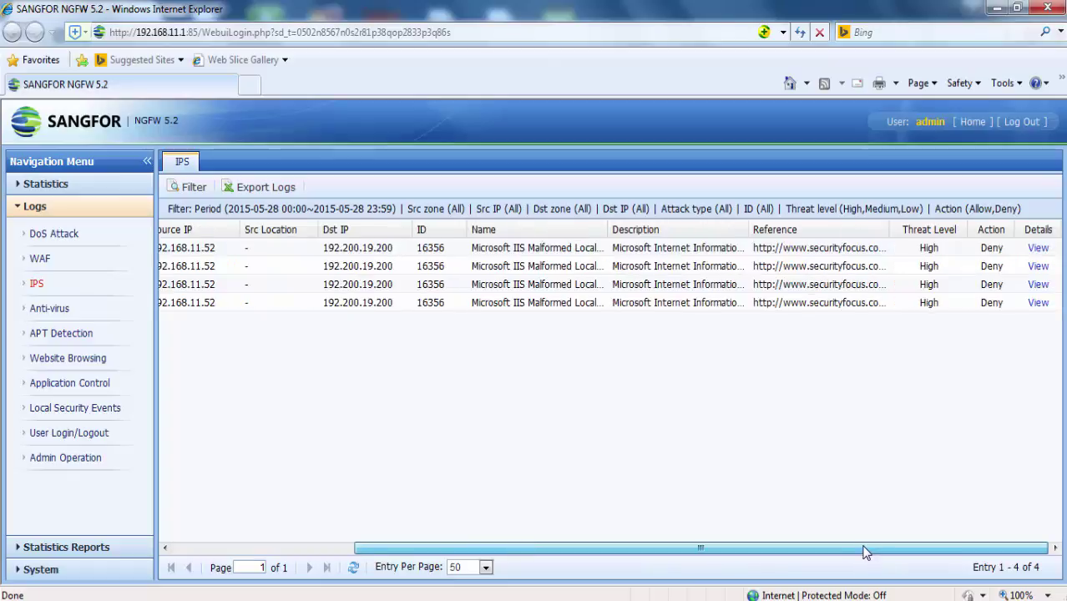
left_click_drag(864, 549, 484, 560)
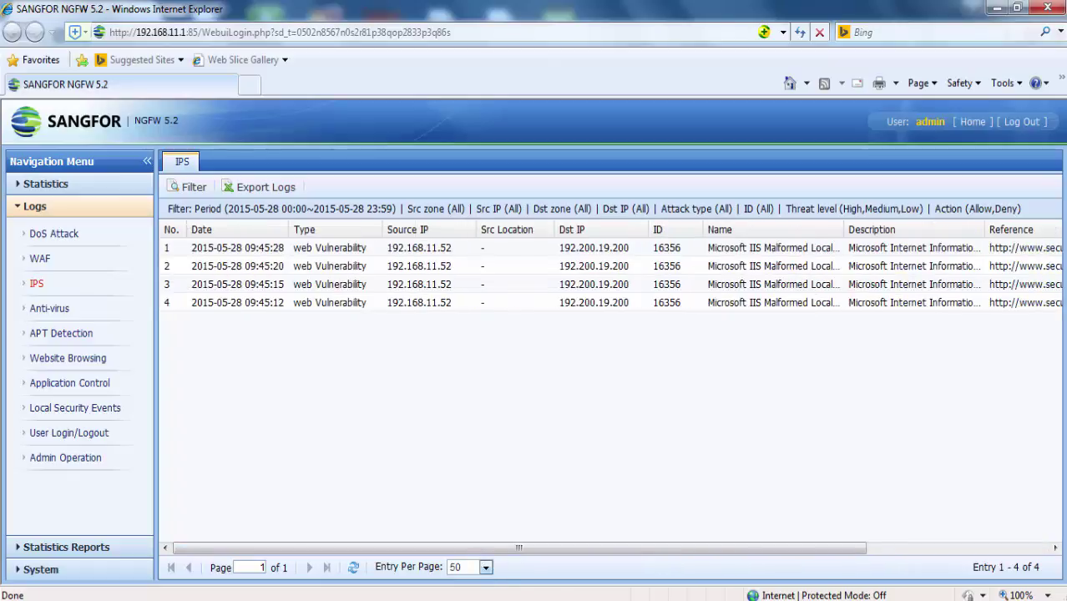
- Switch to the vulnerability notes in Notepad and select the apache vulnerability description after the 1.php.x1.x2.x3 URL
left_click(406, 600)
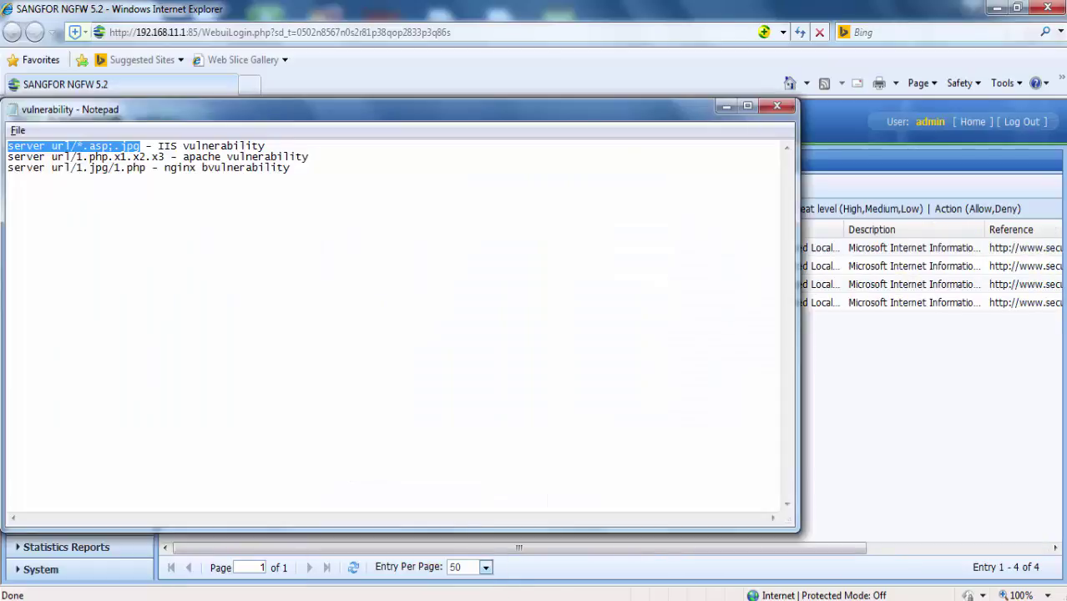
left_click(164, 157)
key("shift+End")
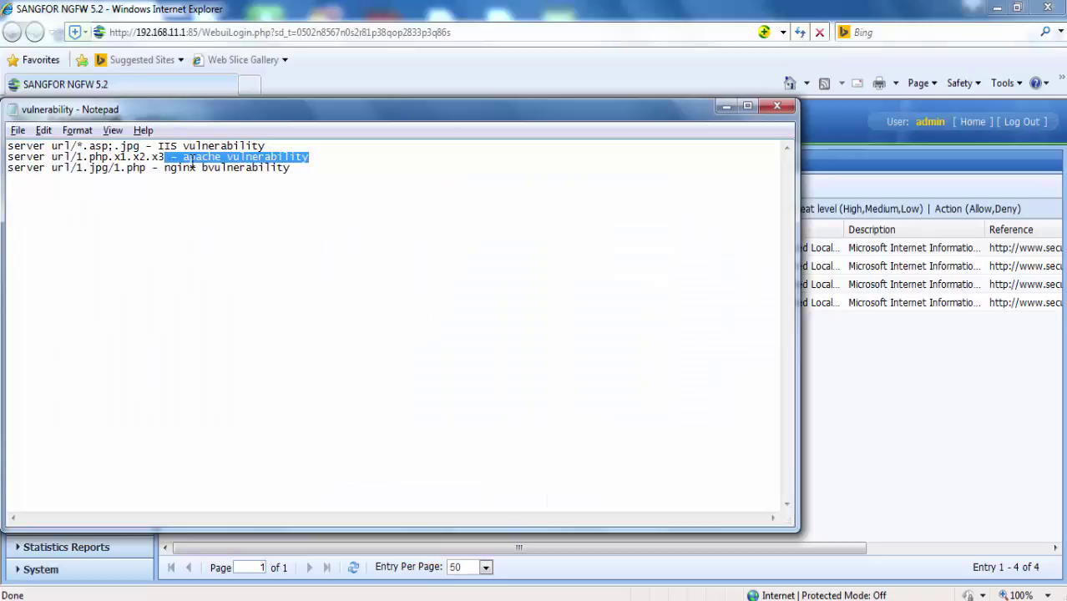
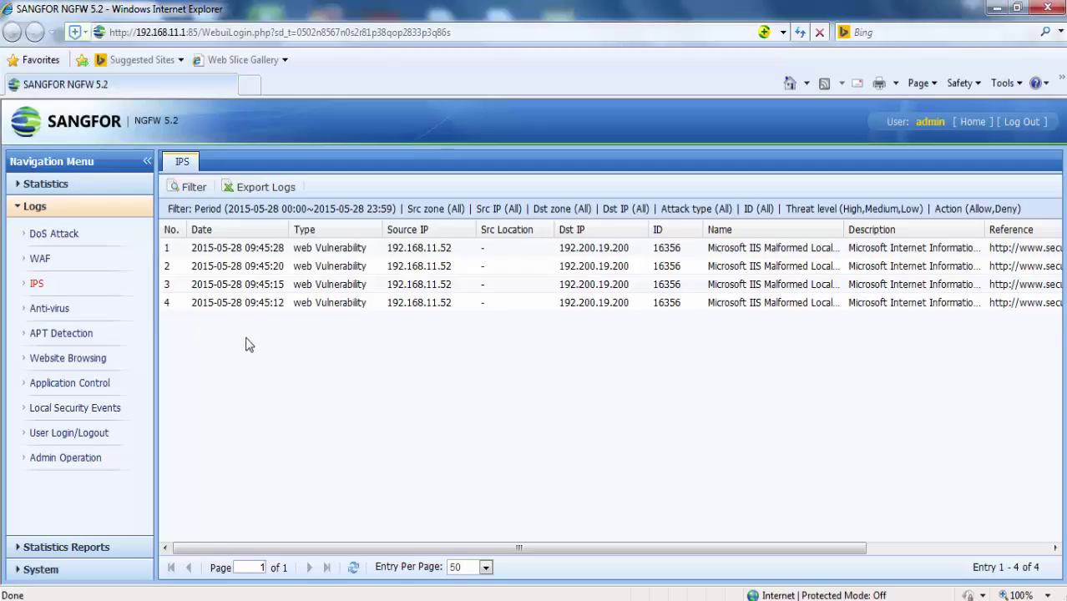
- Query the IPS logs again with the default filters and check the threat level and action of the Apache entry
left_click(47, 284)
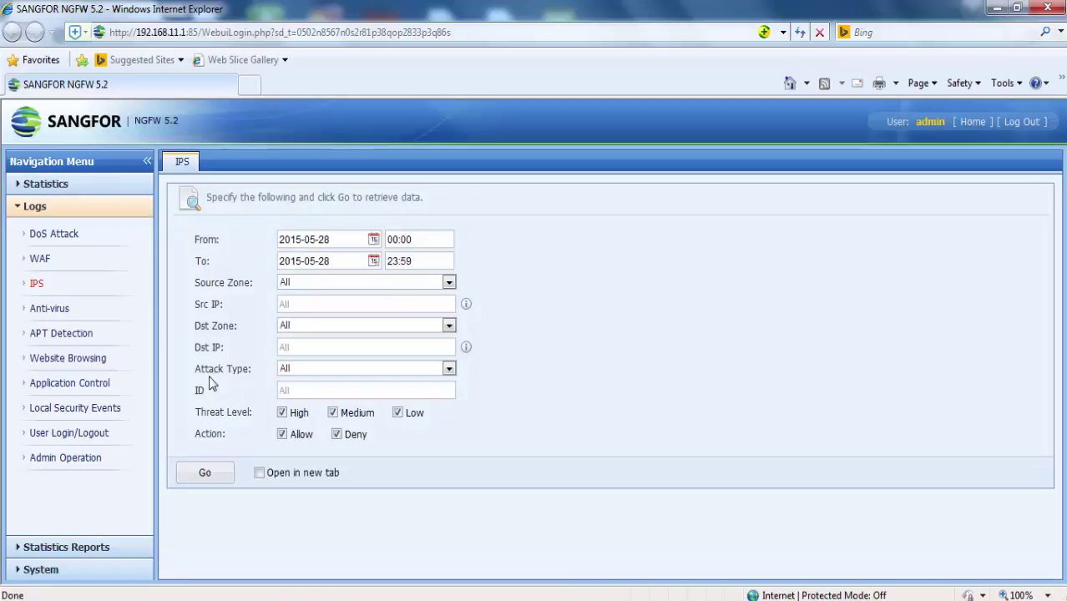
left_click(204, 482)
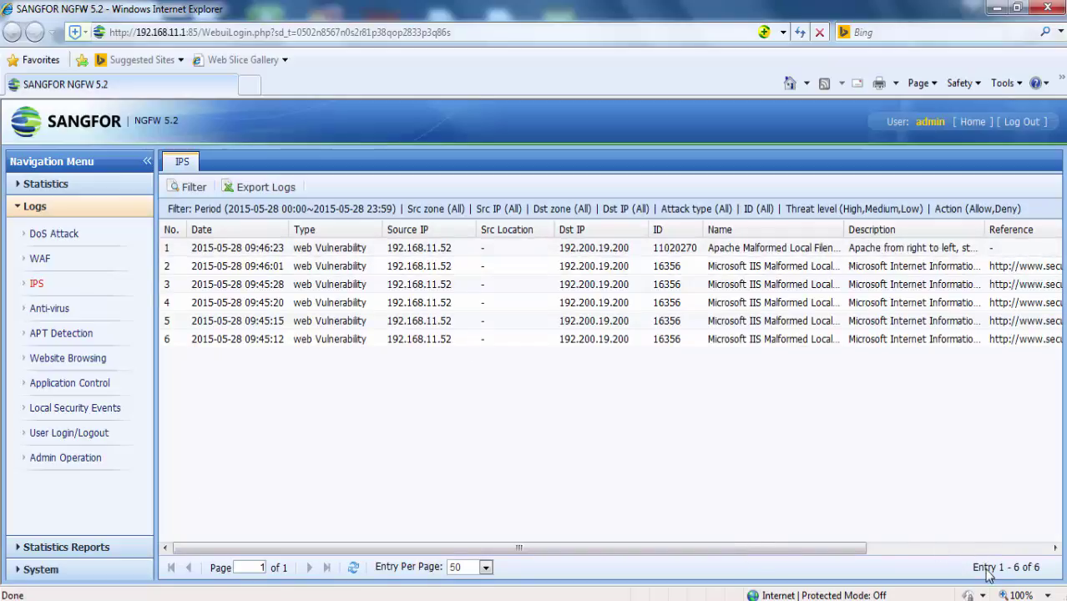
left_click_drag(986, 570, 988, 559)
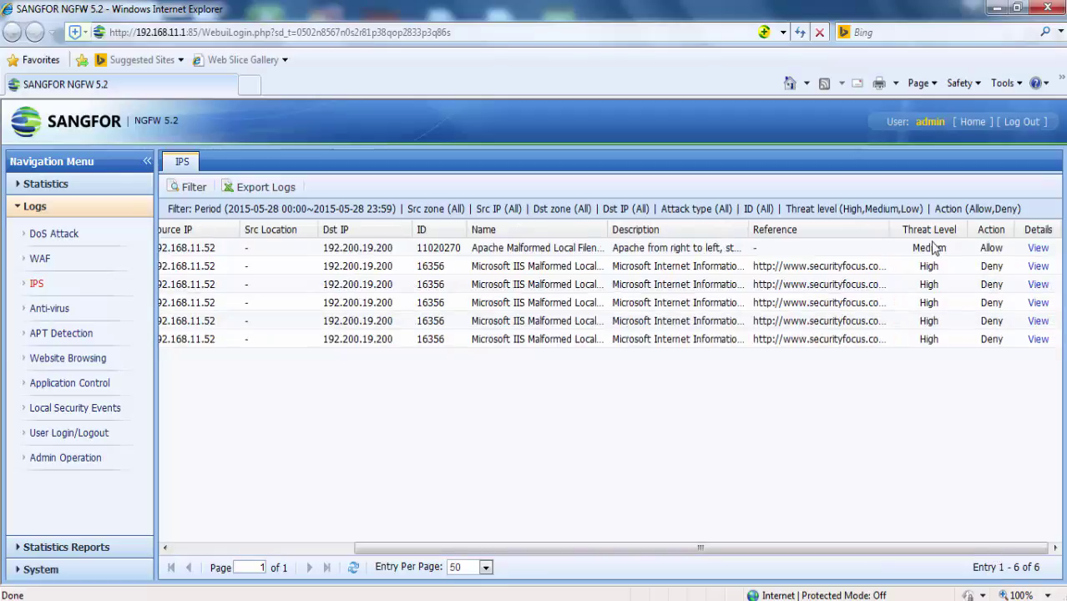
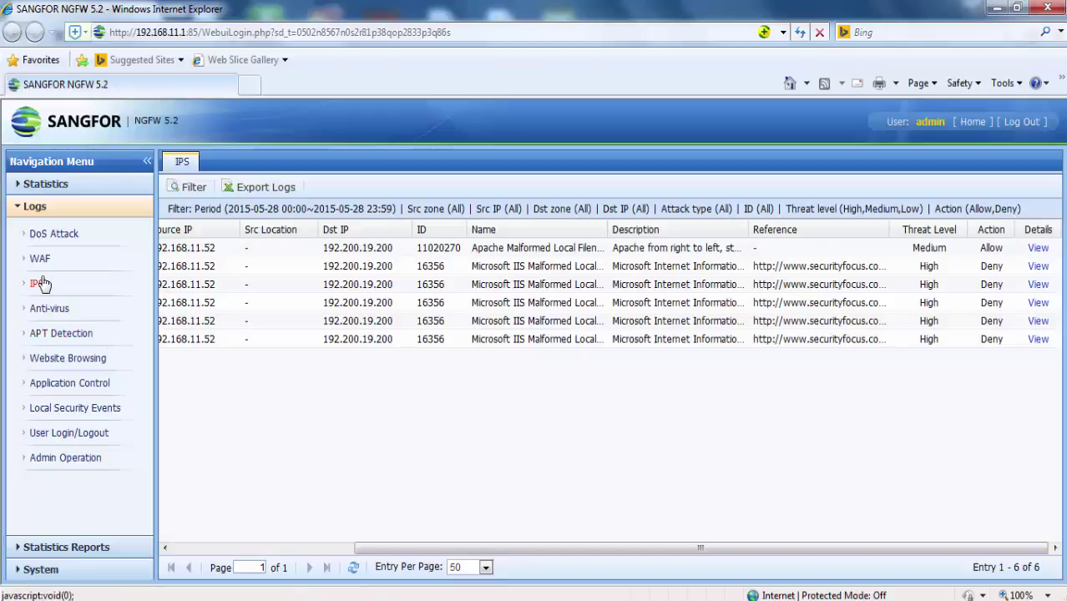
- Run a fresh IPS log query for 2015-05-28 covering all zones, attack types, threat levels and actions
left_click(42, 284)
left_click(220, 477)
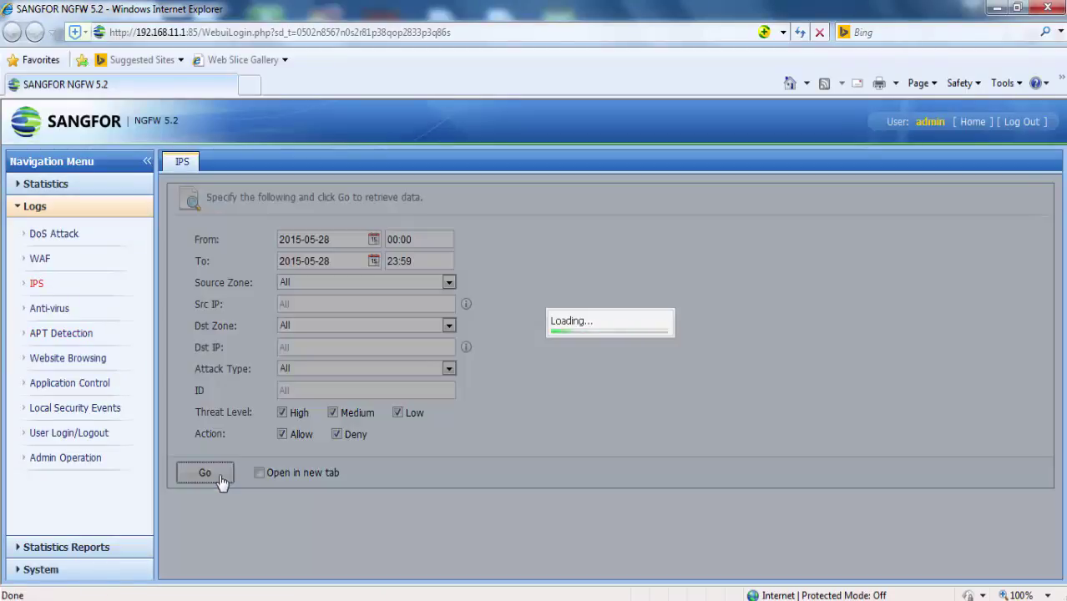